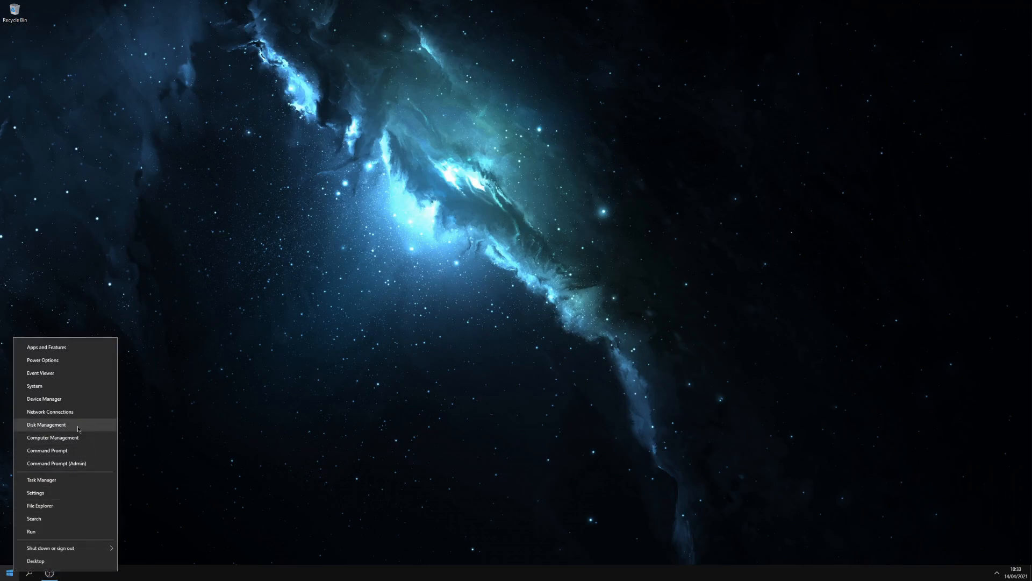
# Step: Open Disk Management, enlarge its window to show every disk, and select the Windows (C:) volume on Disk 4
pyautogui.click(78, 428)
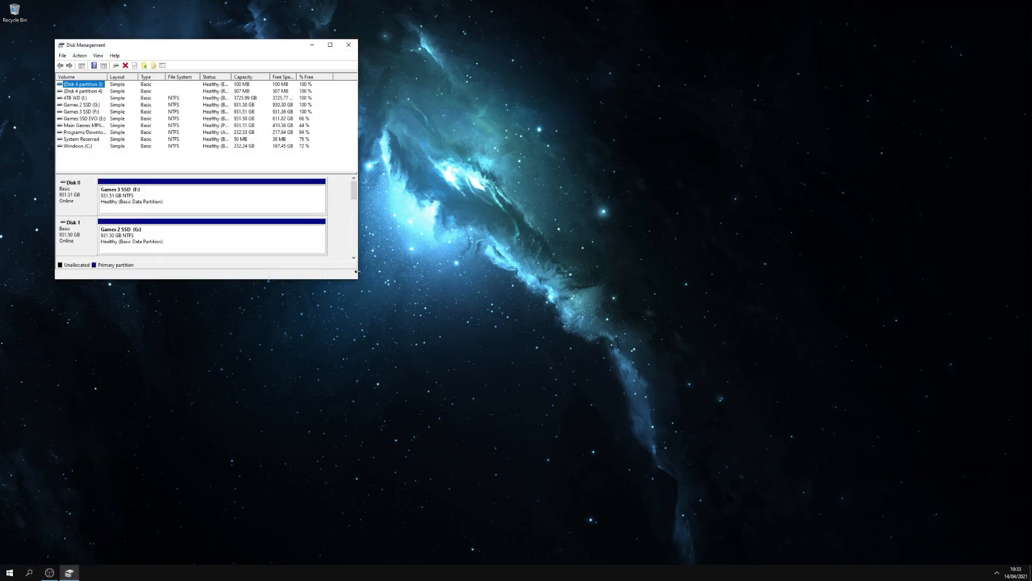
pyautogui.moveTo(357, 280); pyautogui.dragTo(978, 546)
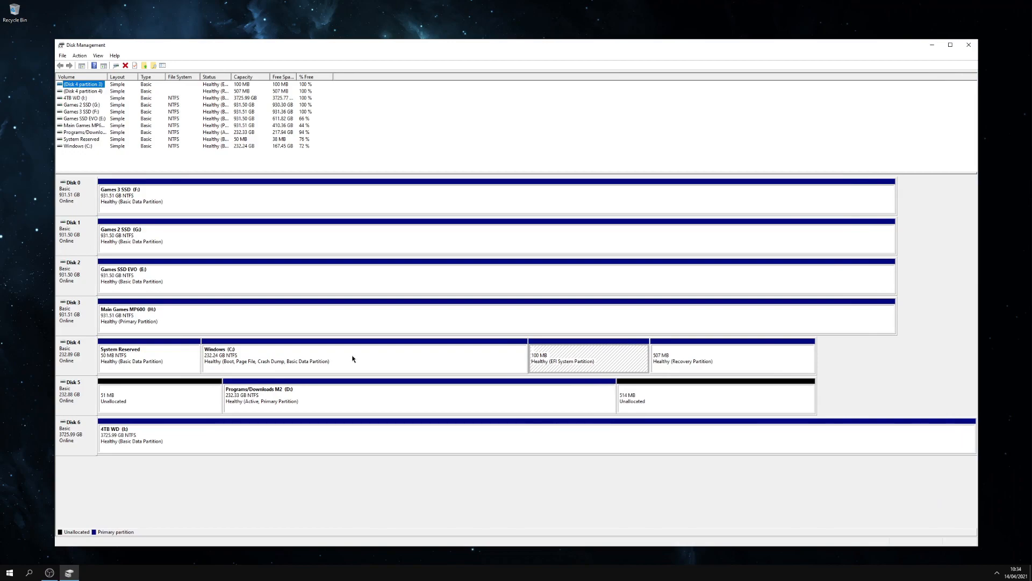
pyautogui.click(226, 362)
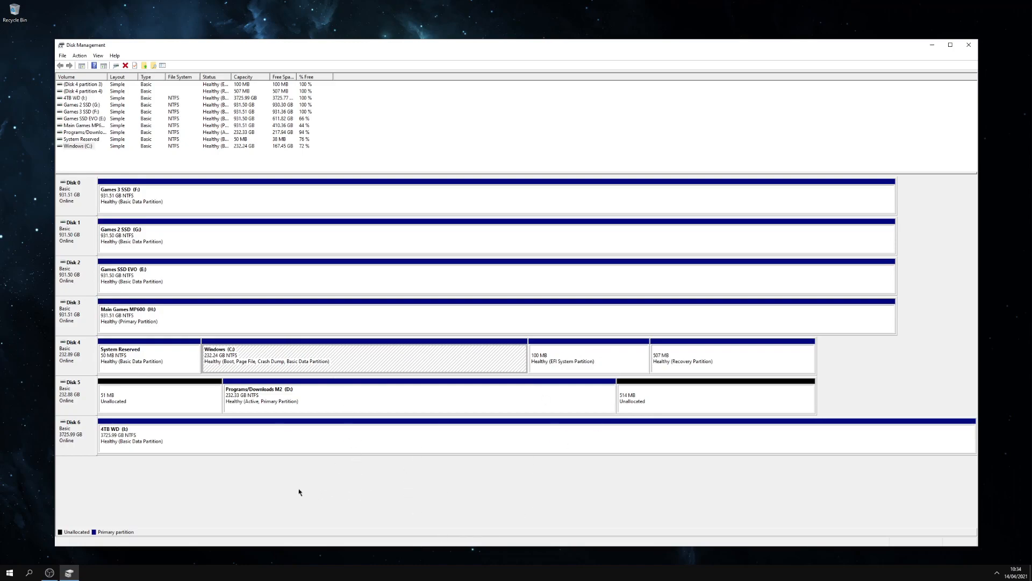
# Step: Shrink the 4TB WD (I:) volume on Disk 6 by 50000 MB
pyautogui.click(235, 442)
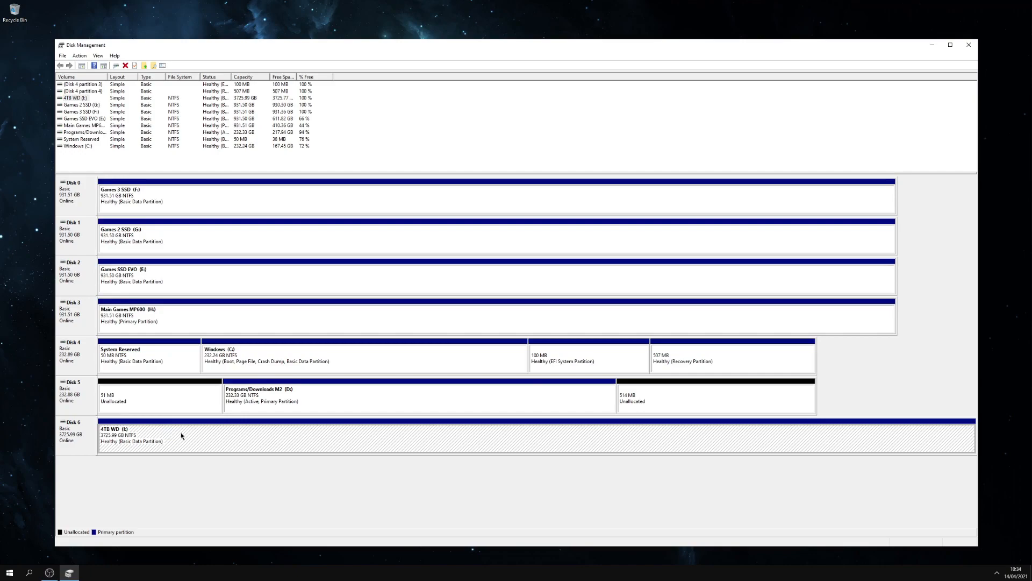
pyautogui.rightClick(268, 433)
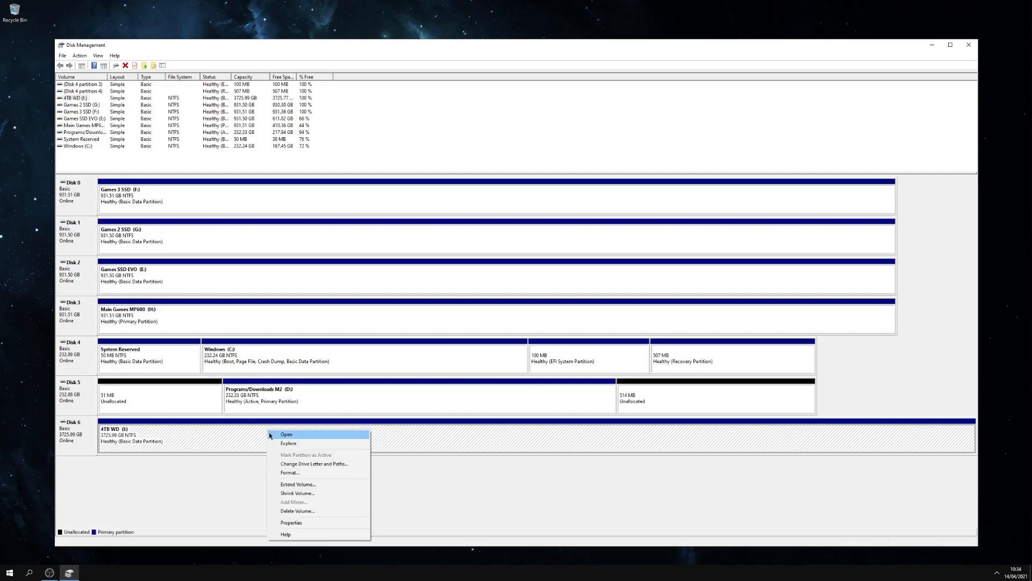
pyautogui.click(319, 494)
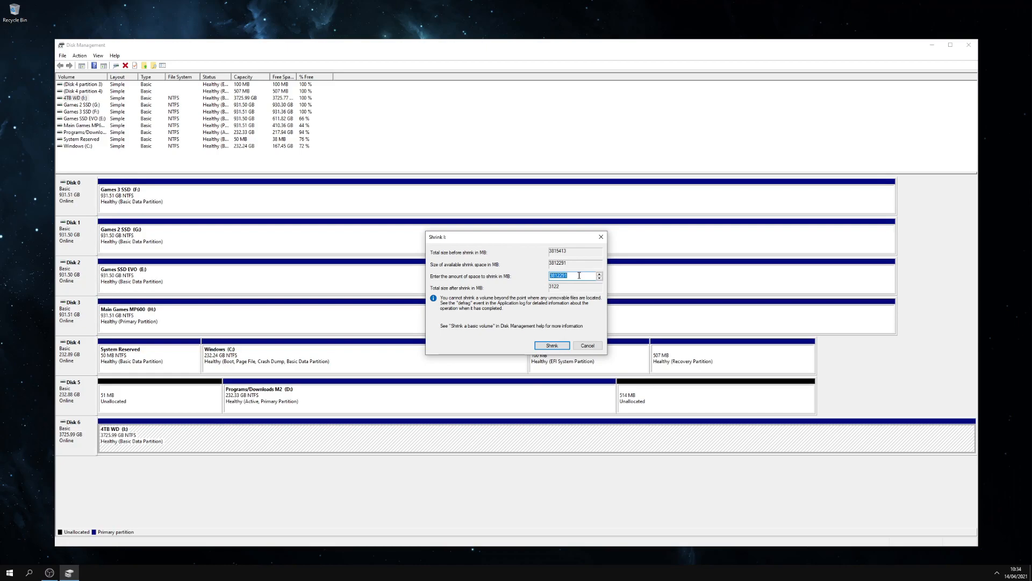
pyautogui.write('50000')
pyautogui.click(554, 349)
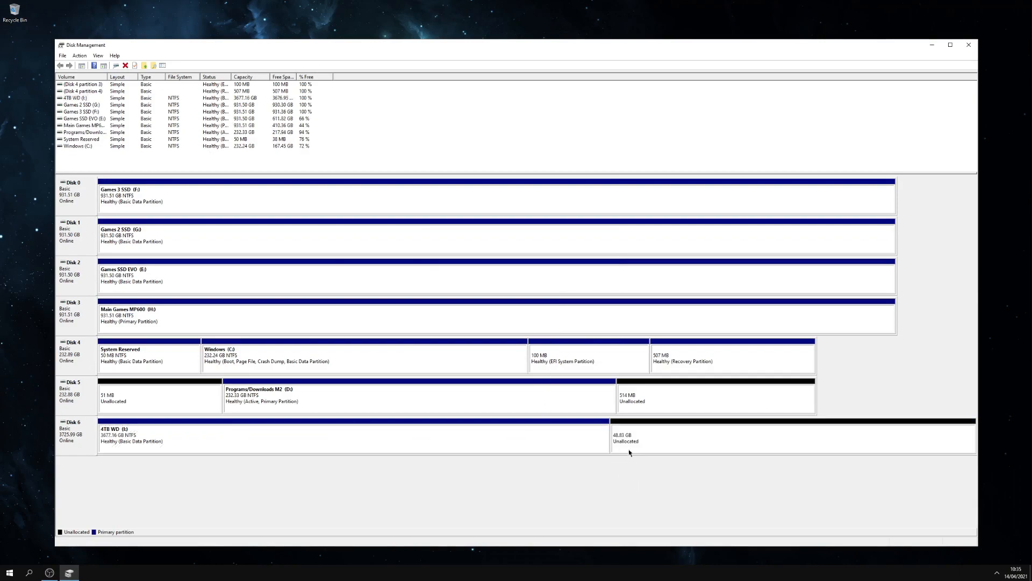
# Step: Set up a new simple volume in Disk 6's unallocated space at 49999 MB with drive letter Z
pyautogui.click(665, 441)
pyautogui.rightClick(660, 437)
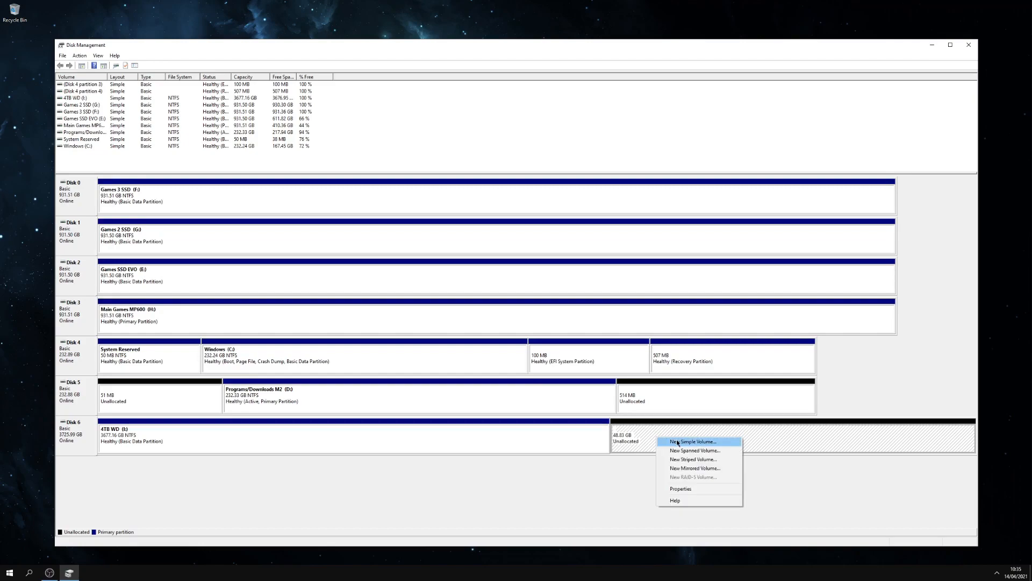
pyautogui.click(677, 442)
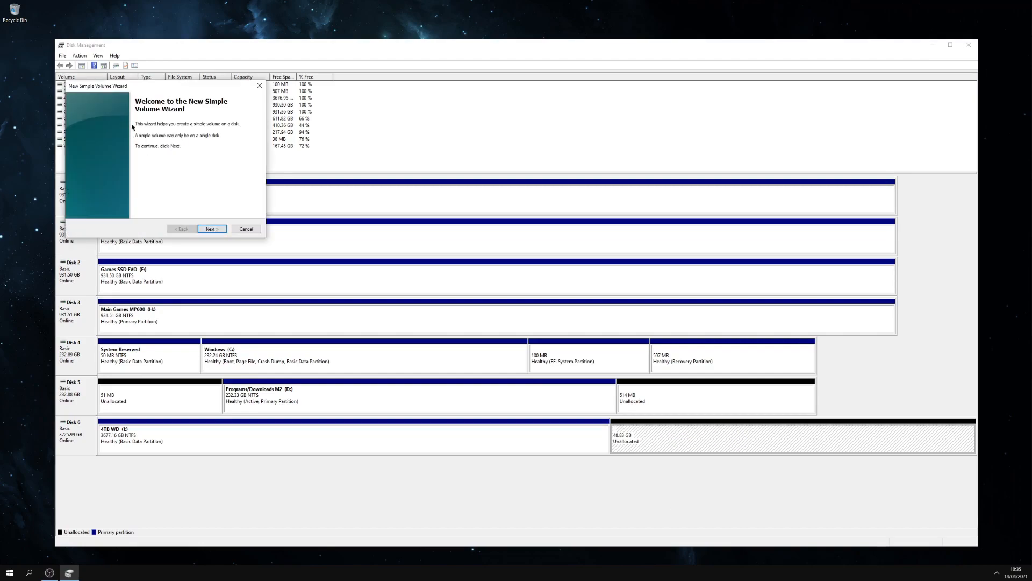
pyautogui.click(211, 229)
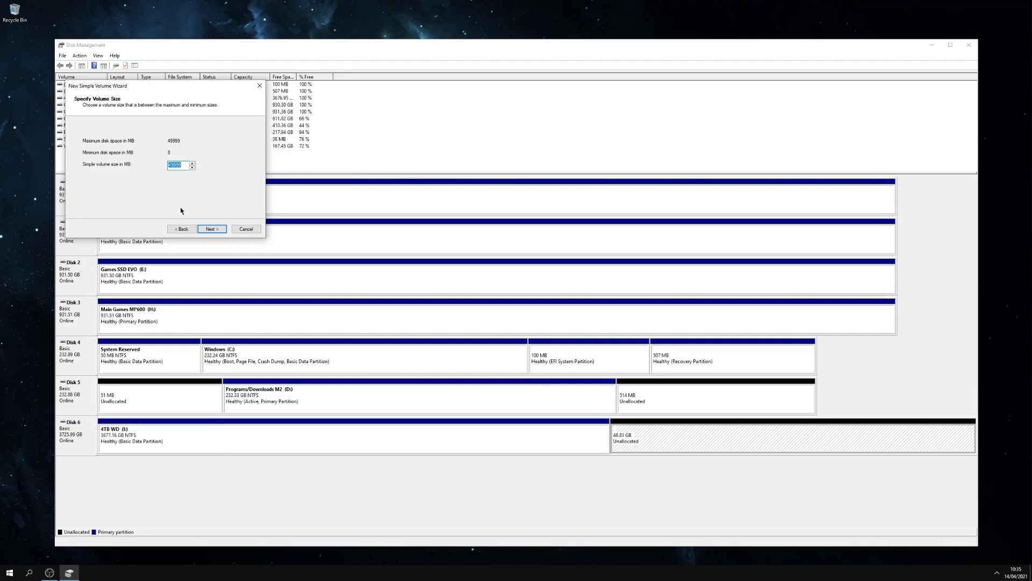
pyautogui.click(211, 230)
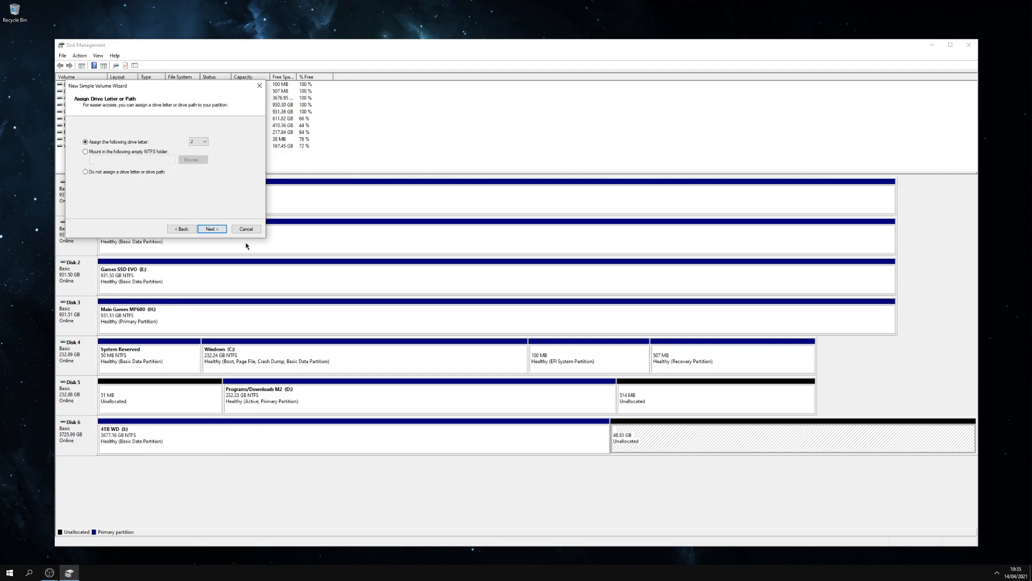
pyautogui.click(198, 141)
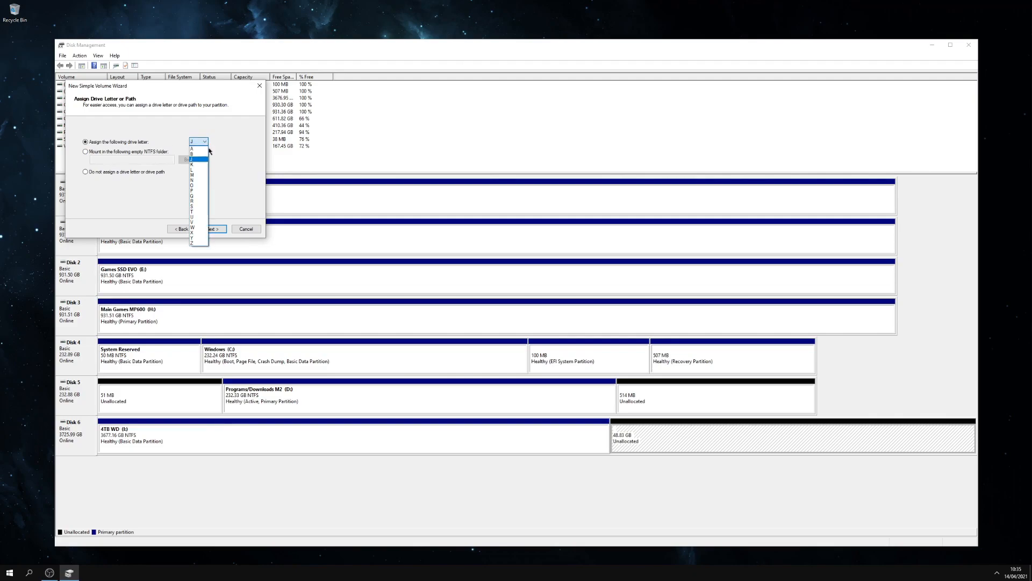
pyautogui.click(199, 243)
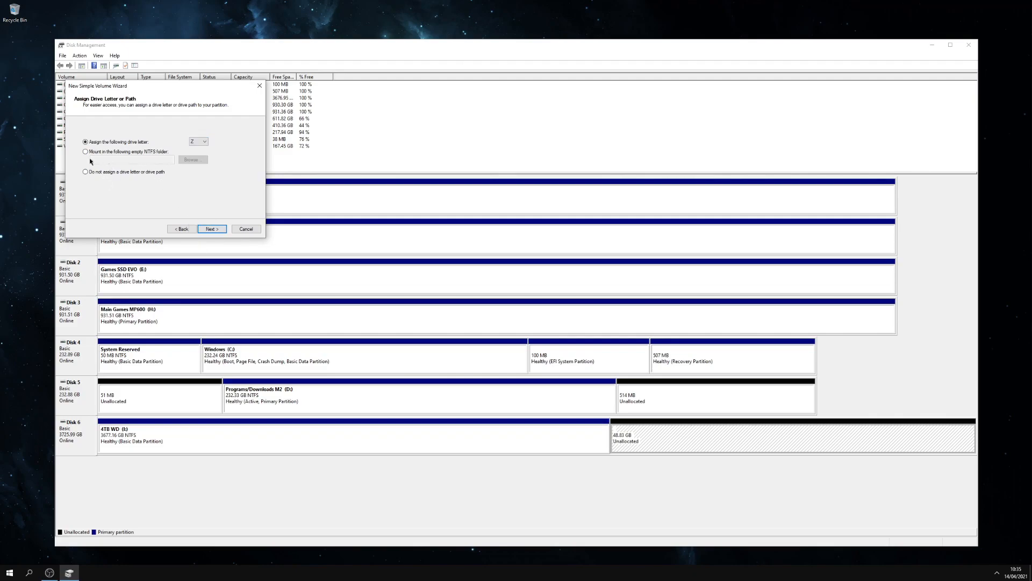
pyautogui.click(222, 230)
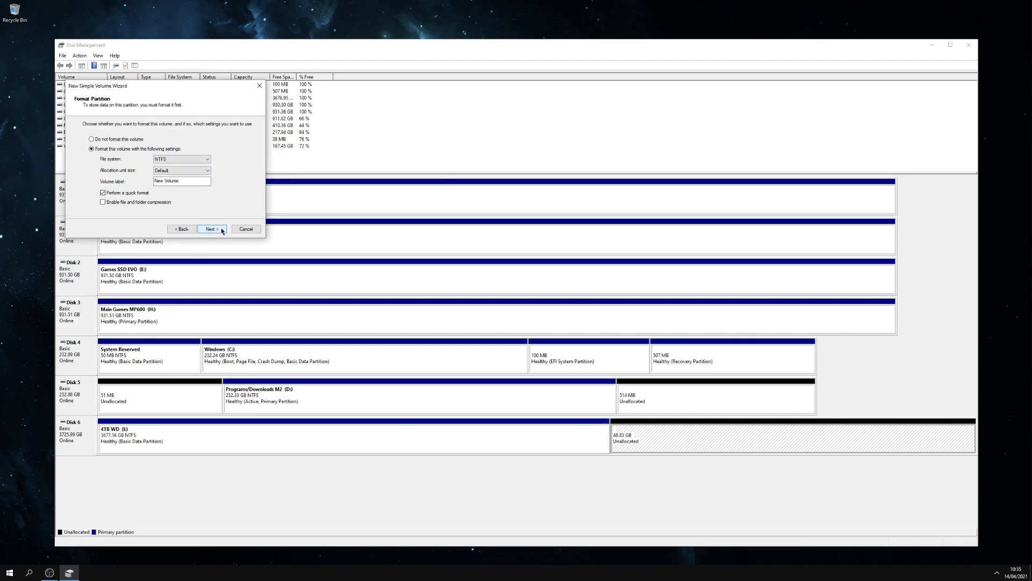
# Step: Set the new volume's file system to NTFS and its label to 50Gb, and finish creating it
pyautogui.click(207, 160)
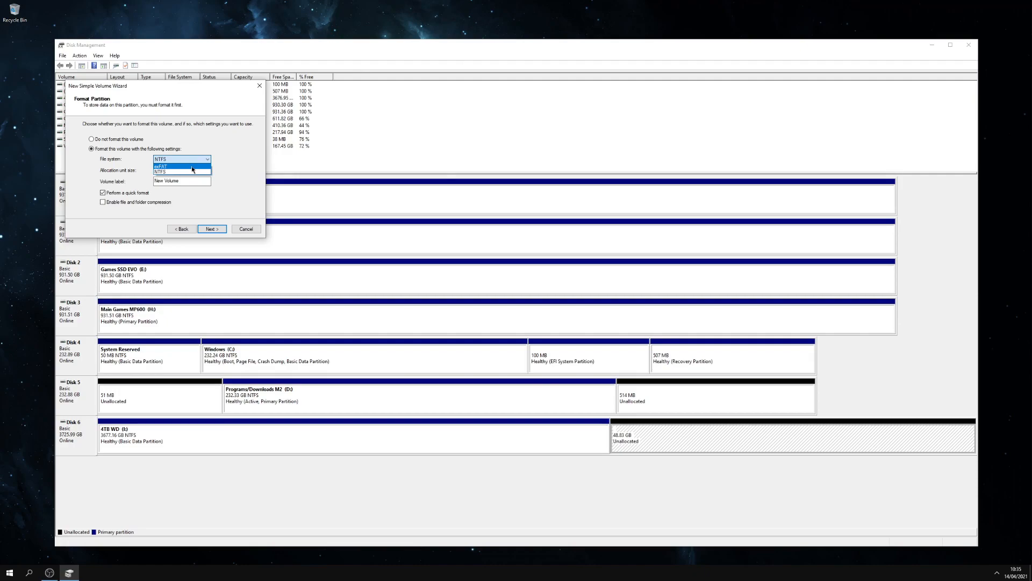
pyautogui.click(189, 172)
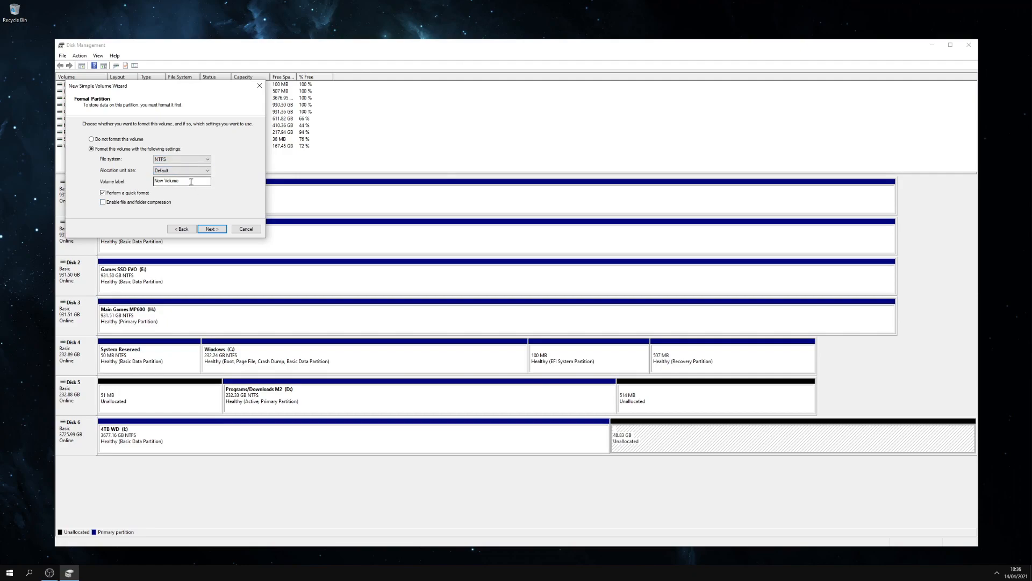
pyautogui.click(191, 182)
pyautogui.doubleClick(192, 182)
pyautogui.moveTo(193, 181); pyautogui.dragTo(124, 188)
pyautogui.write('50Gb')
pyautogui.click(210, 229)
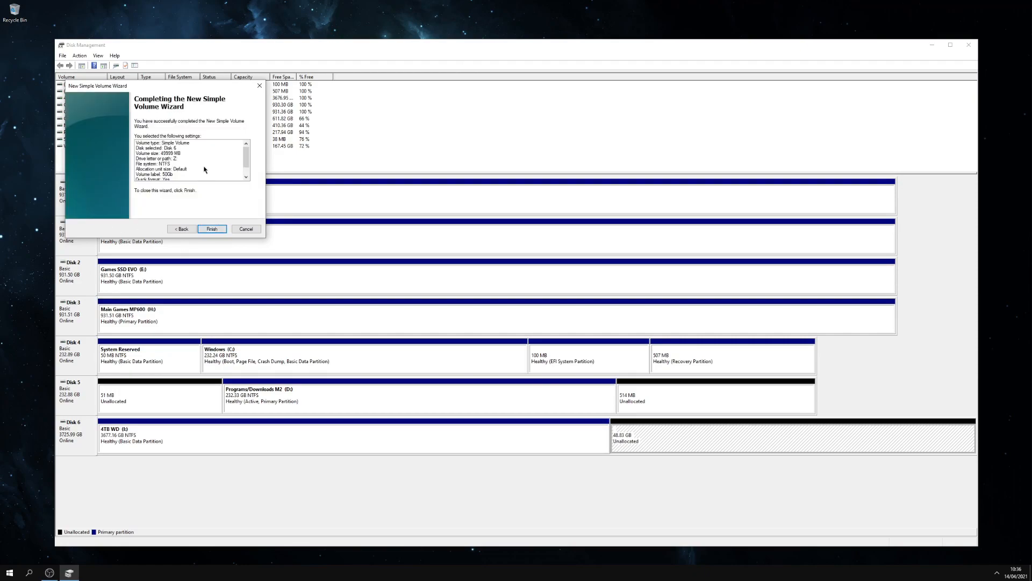
pyautogui.scroll(-1, 205, 171)
pyautogui.click(212, 228)
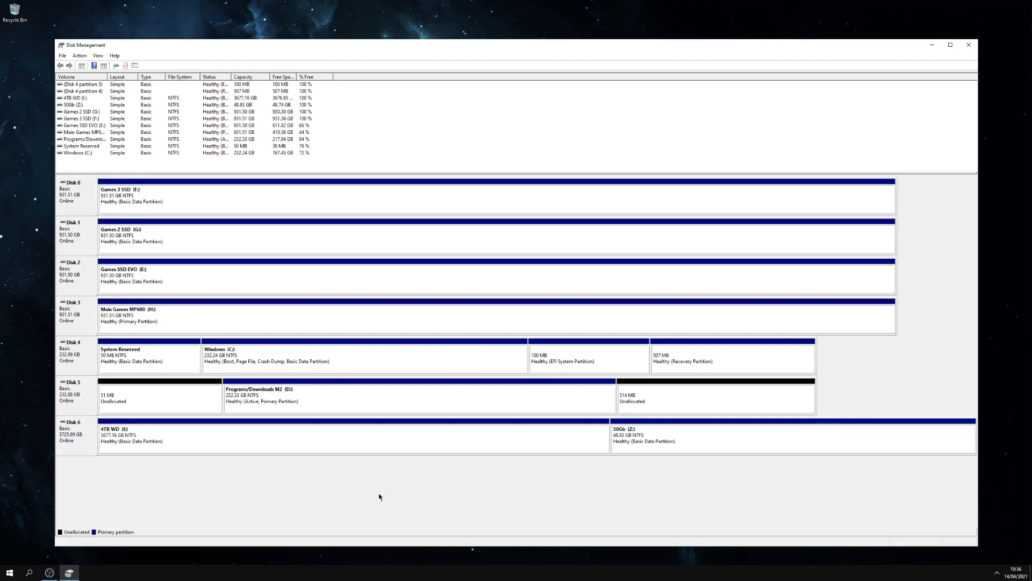
# Step: Close Disk Management, open This PC in File Explorer, and enlarge the window to show the drives
pyautogui.click(971, 48)
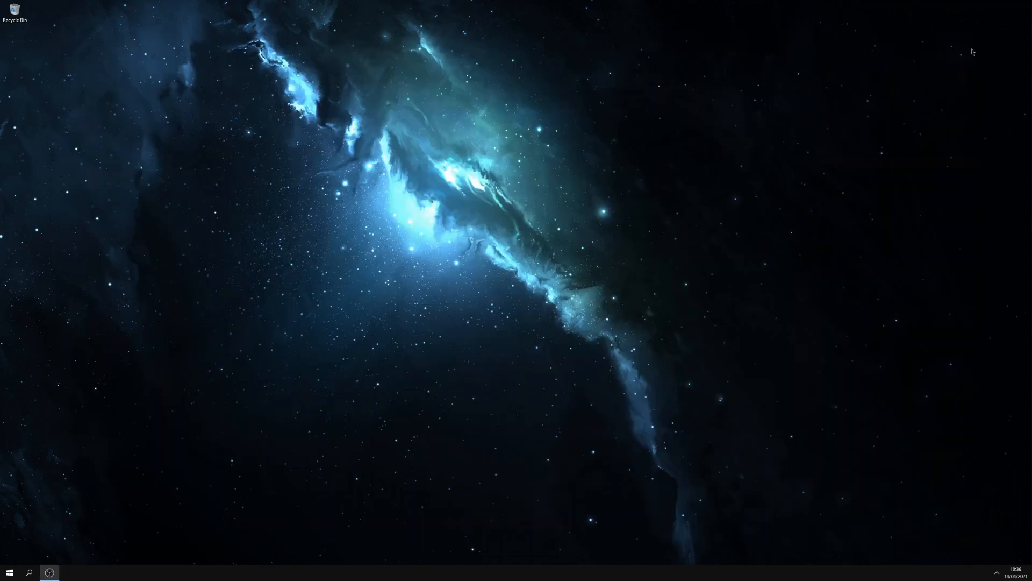
pyautogui.click(11, 574)
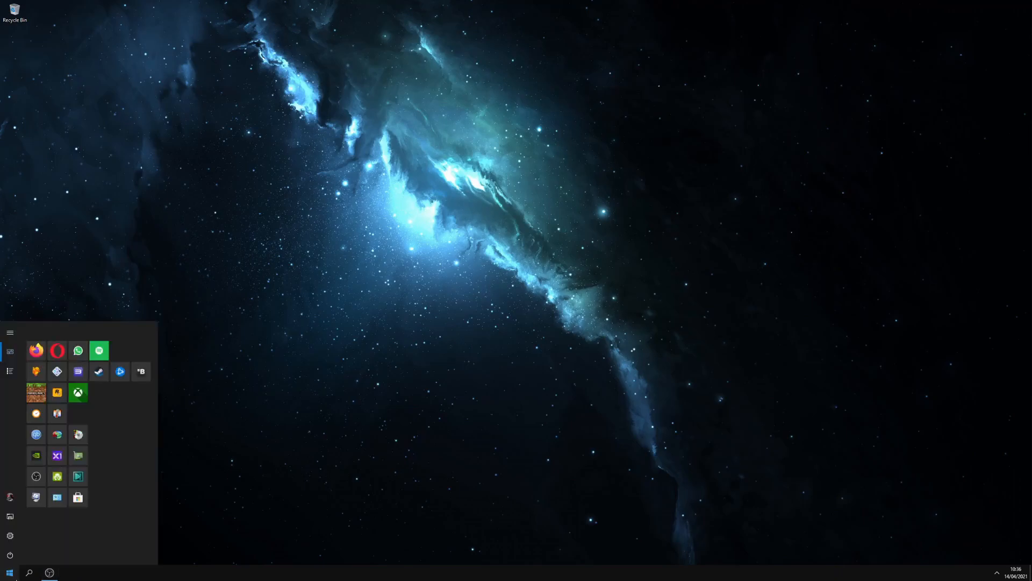
pyautogui.click(10, 517)
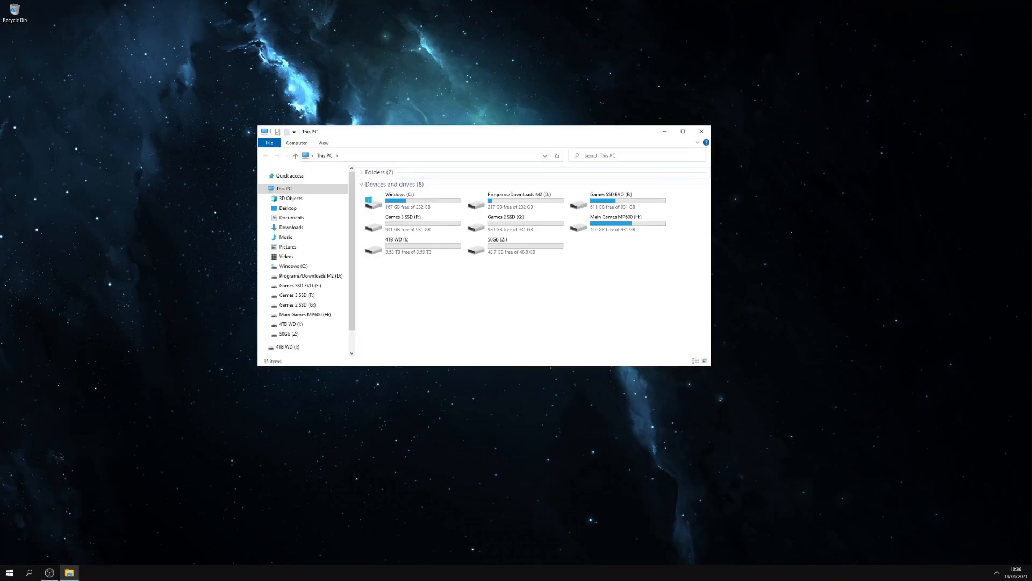
pyautogui.moveTo(711, 366); pyautogui.dragTo(853, 503)
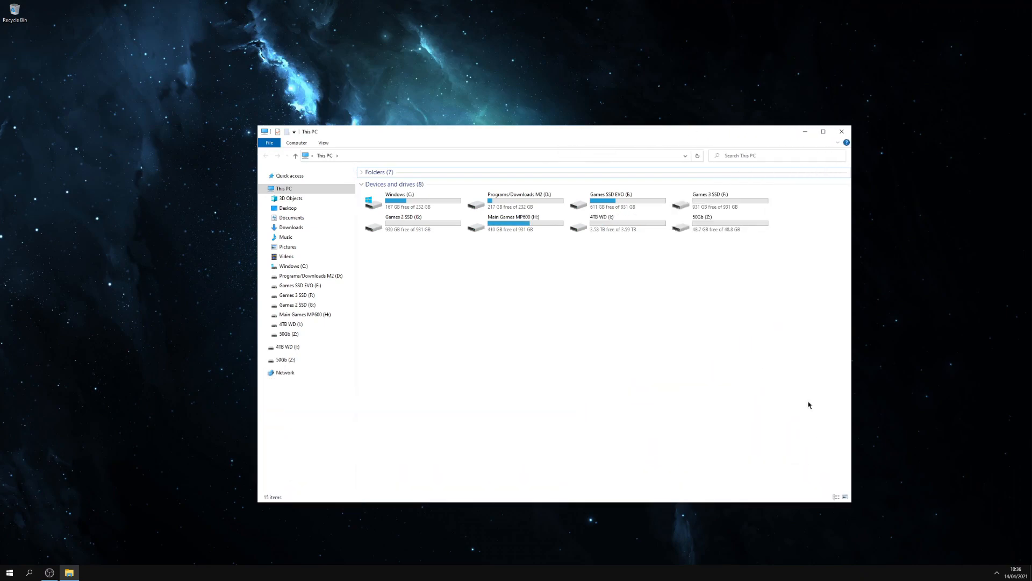
# Step: Check the capacity of the 4TB WD (I:) drive and the contents of the 50Gb (Z:) drive, returning to This PC
pyautogui.click(609, 228)
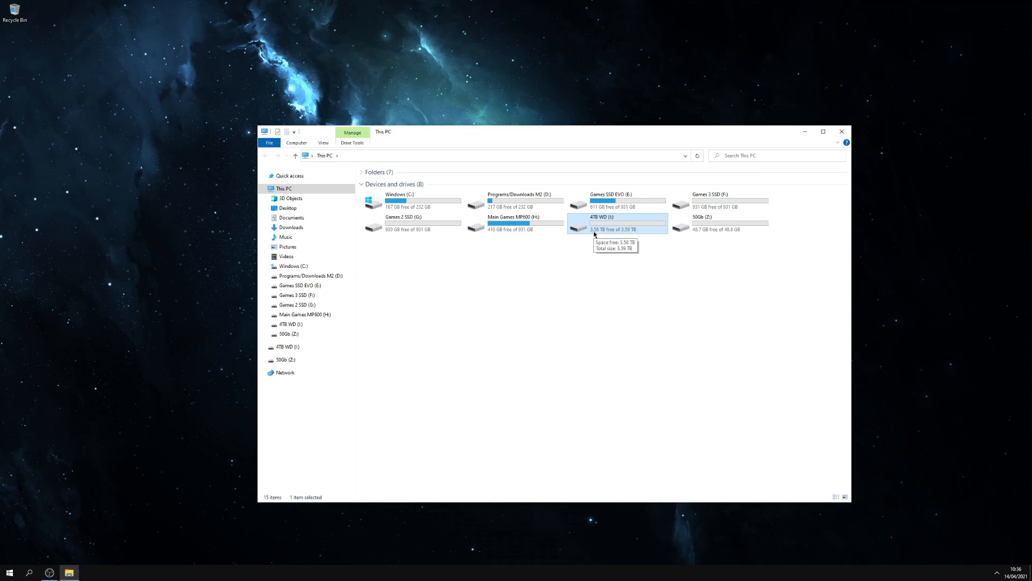
pyautogui.doubleClick(743, 228)
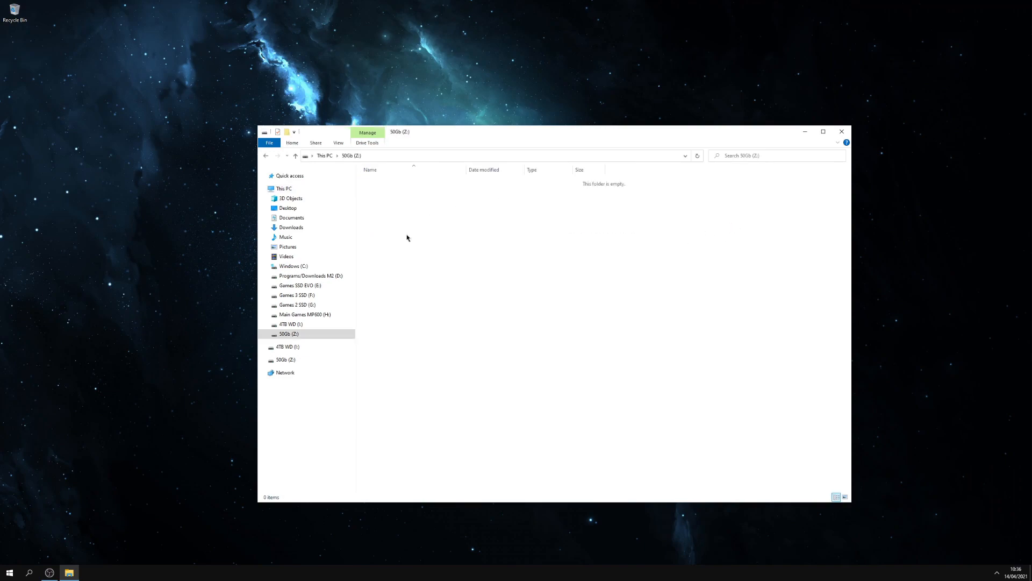
pyautogui.click(266, 156)
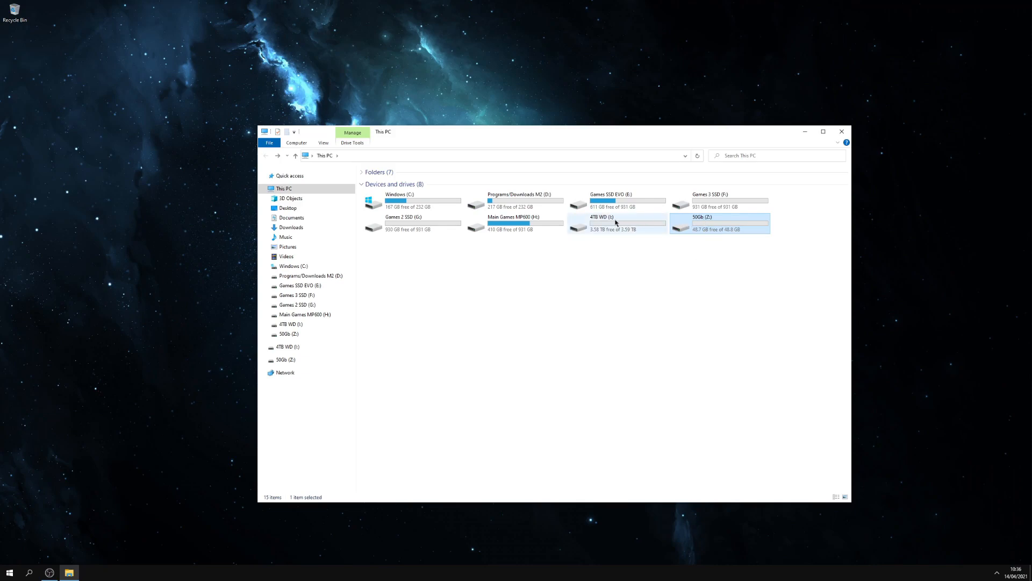
pyautogui.click(644, 297)
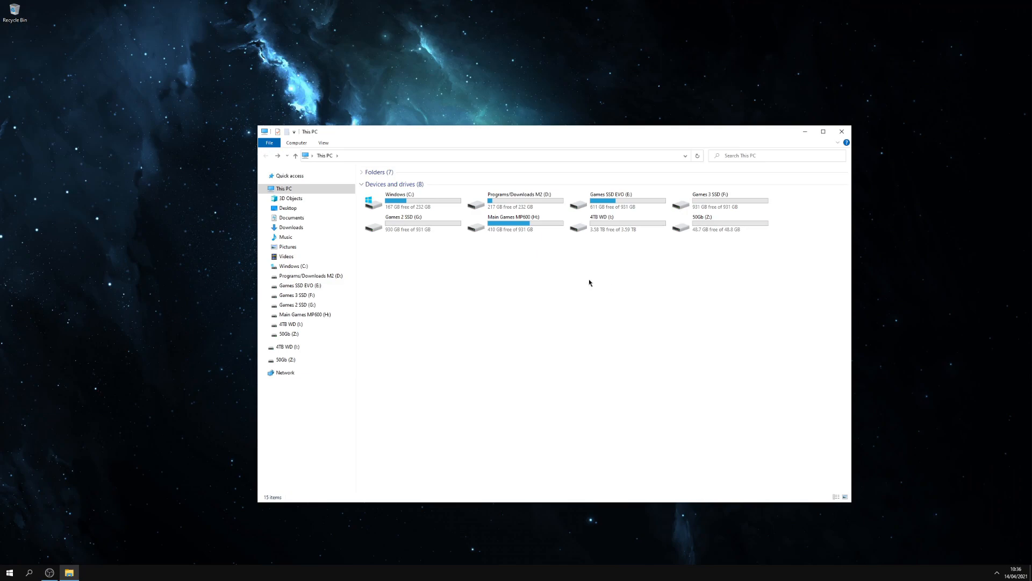
# Step: Examine the contents of the Windows (C:) drive, return to This PC, and close File Explorer
pyautogui.doubleClick(428, 213)
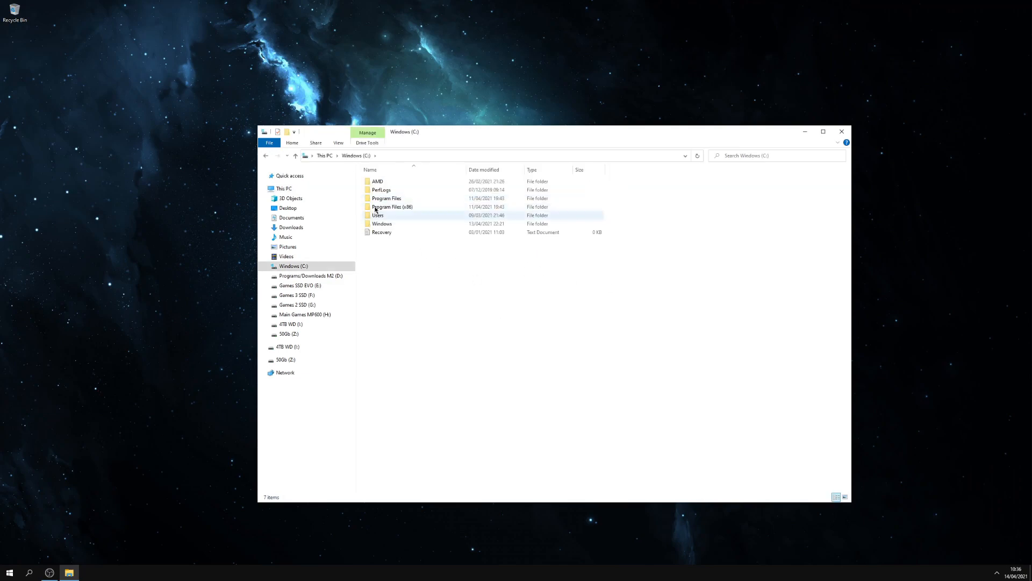
pyautogui.click(266, 155)
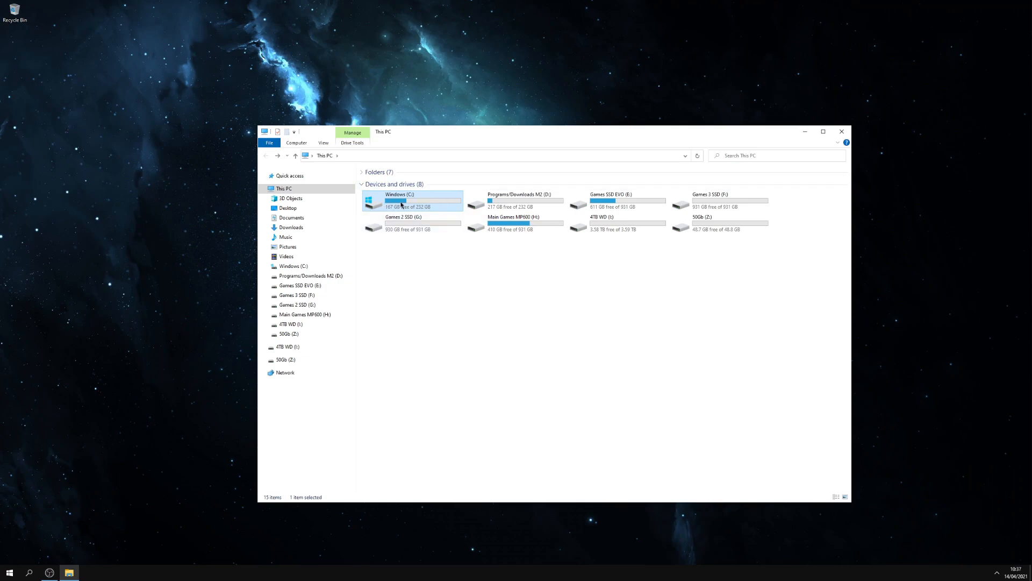
pyautogui.doubleClick(428, 204)
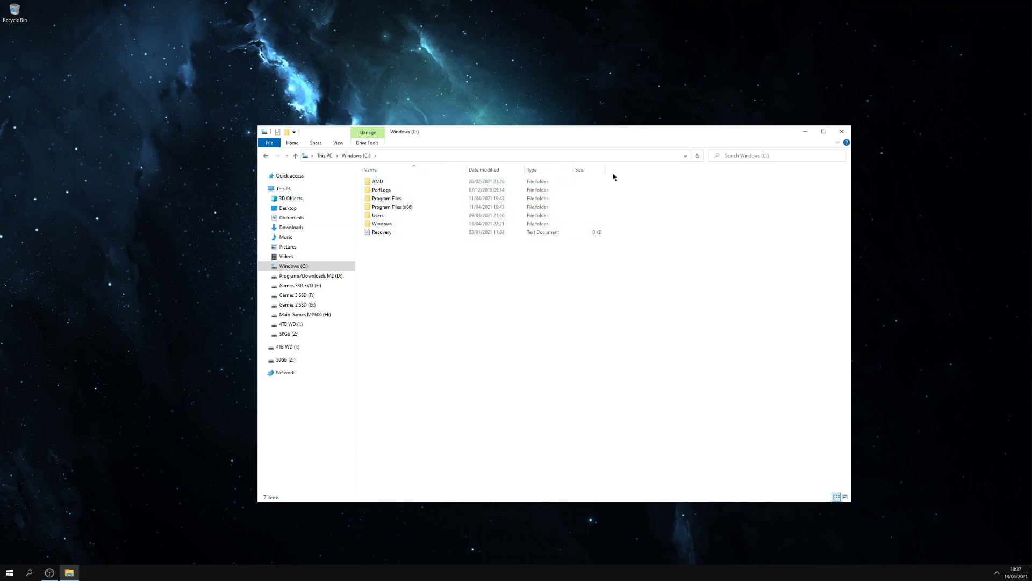
pyautogui.click(264, 156)
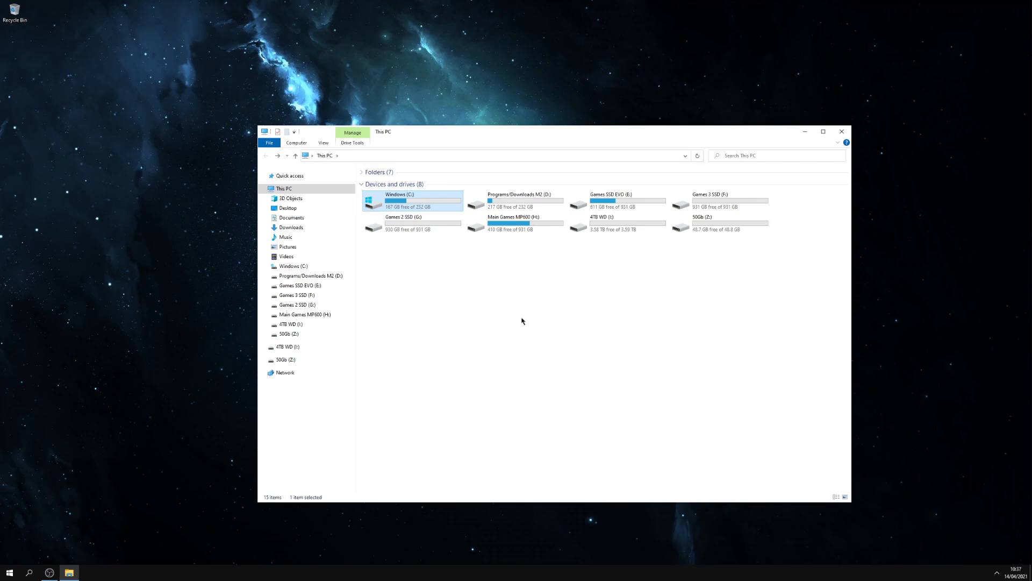
pyautogui.click(842, 133)
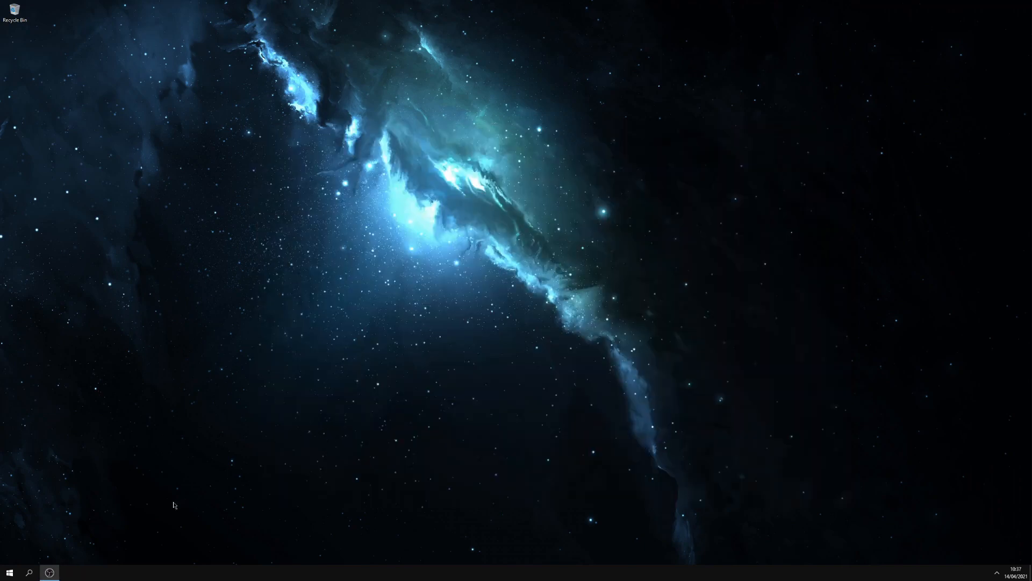
# Step: Open Disk Management and enlarge its window to show all the disks
pyautogui.rightClick(9, 574)
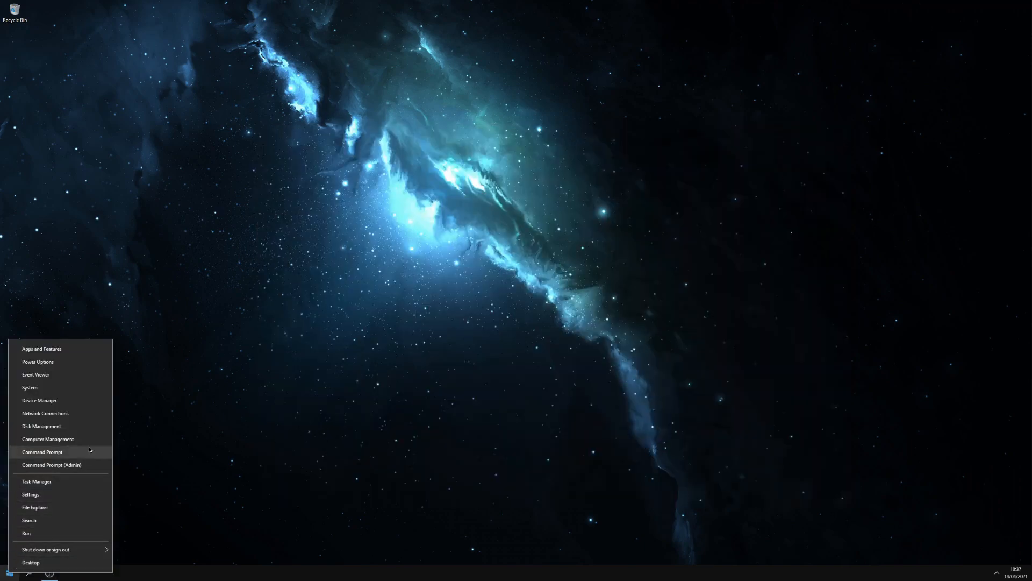
pyautogui.click(42, 425)
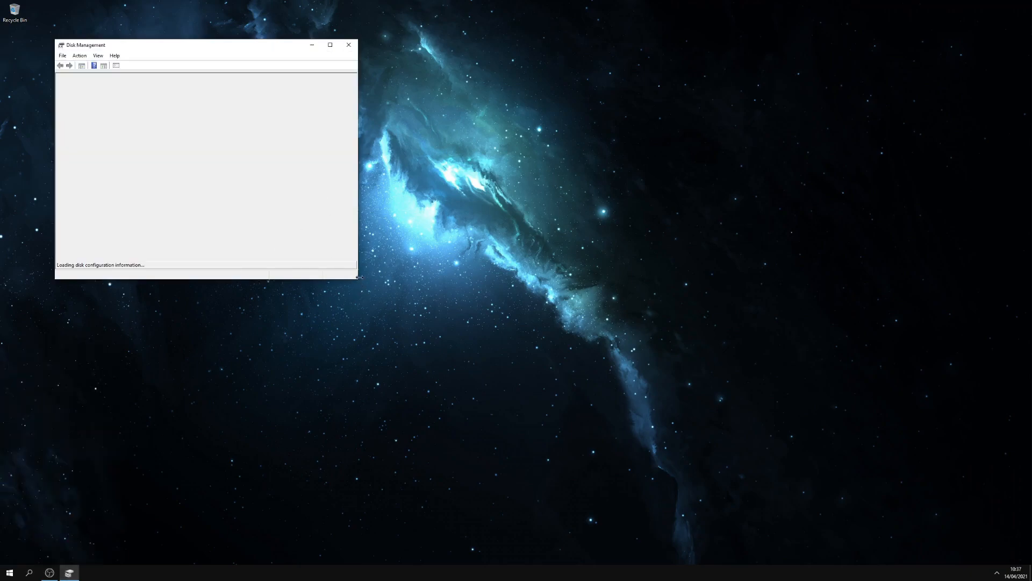
pyautogui.moveTo(357, 278); pyautogui.dragTo(965, 544)
# Step: Delete the 50Gb (Z:) volume on Disk 6 and accept erasing its data
pyautogui.click(677, 442)
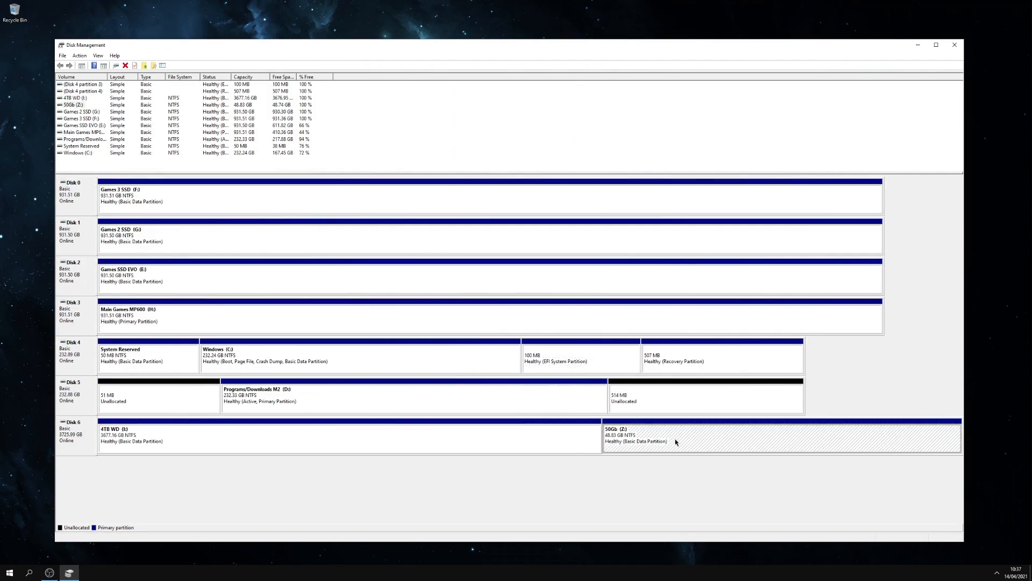
pyautogui.rightClick(676, 438)
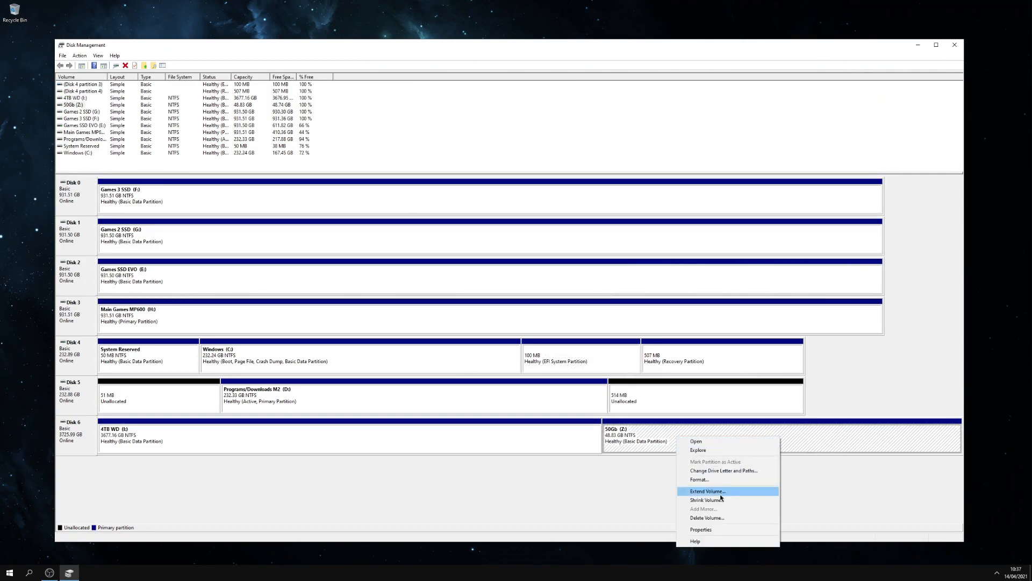
pyautogui.click(721, 518)
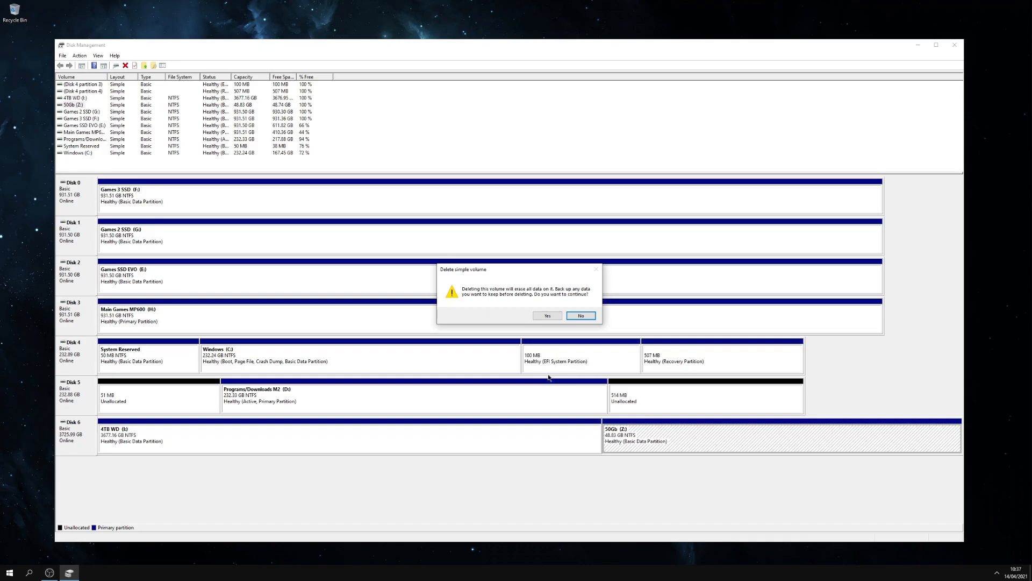
pyautogui.click(547, 315)
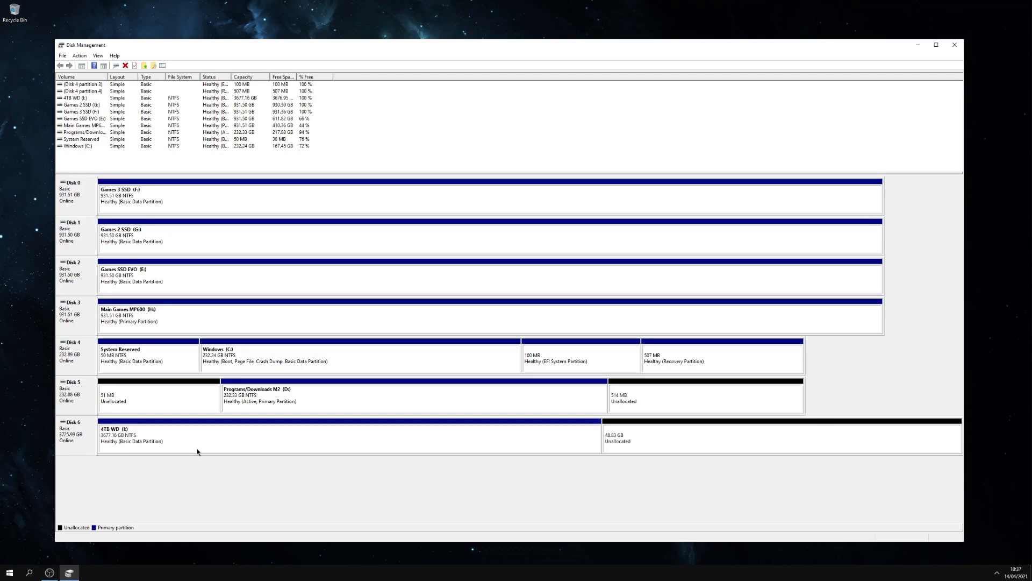
# Step: Extend the 4TB WD (I:) volume with the full 49999 MB of unallocated space on Disk 6
pyautogui.rightClick(500, 442)
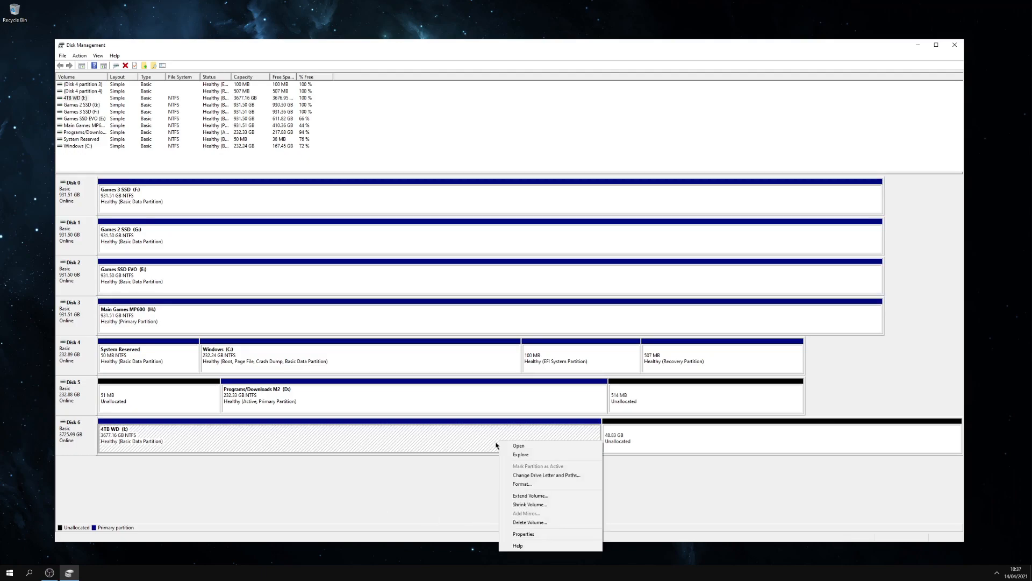
pyautogui.click(545, 500)
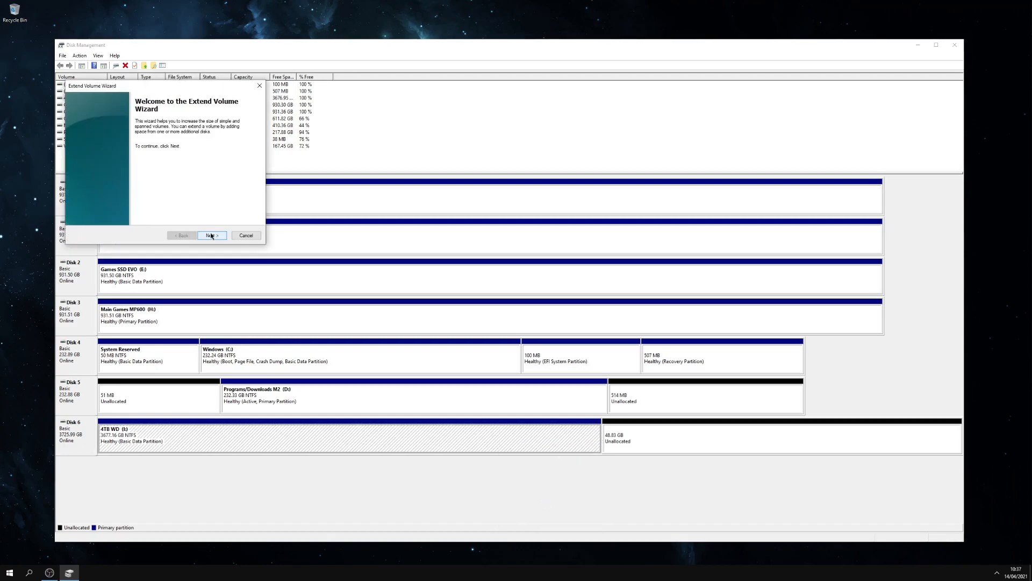
pyautogui.click(213, 236)
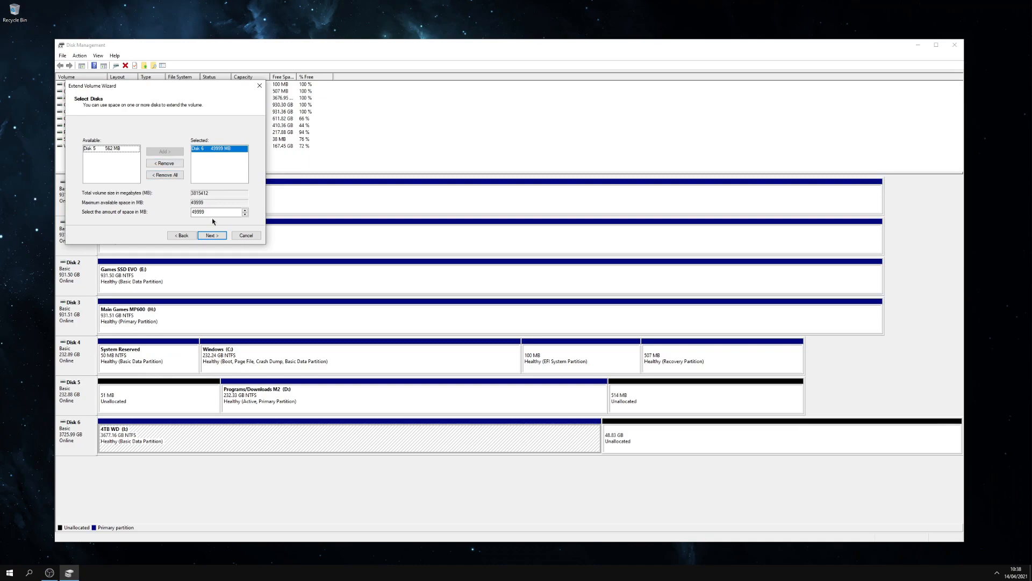
pyautogui.click(211, 235)
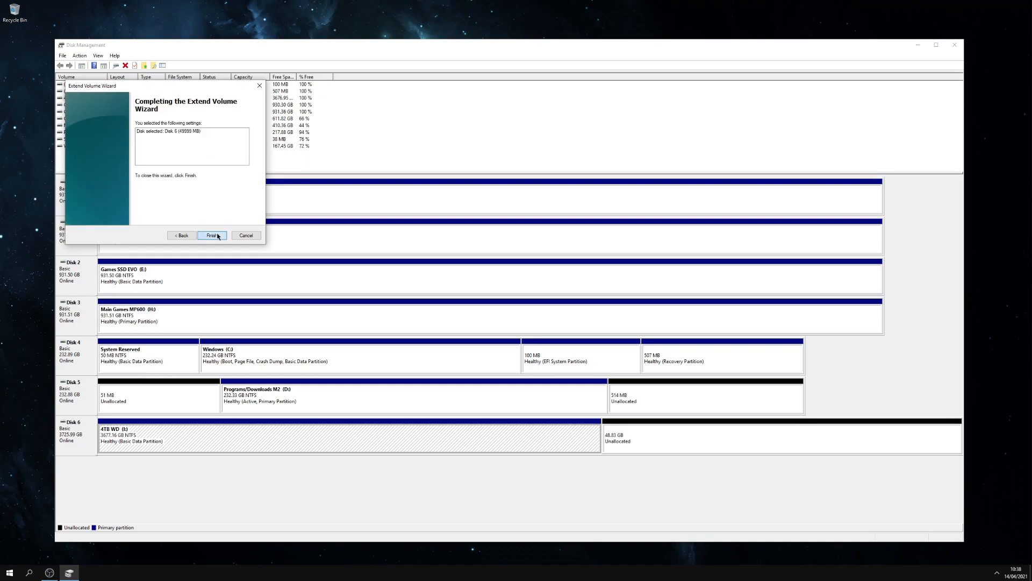
pyautogui.click(213, 234)
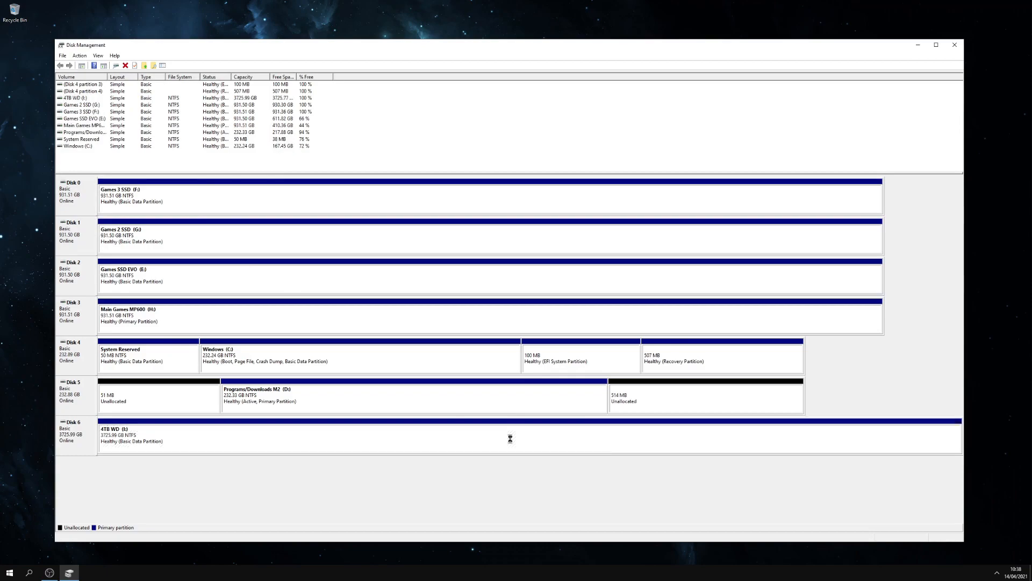